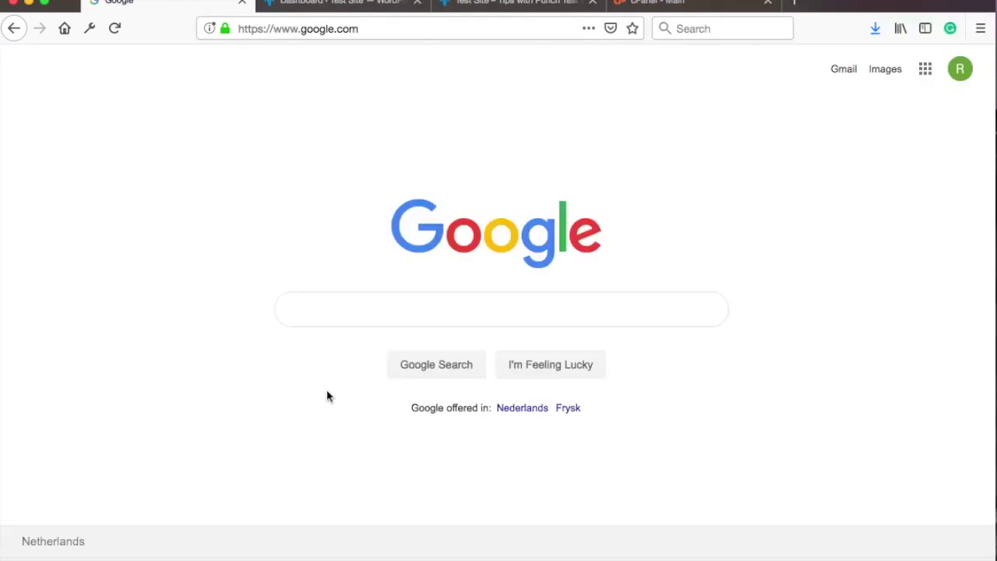
Search Google for 'search console' and open the Google Search Console result
left_click(332, 309)
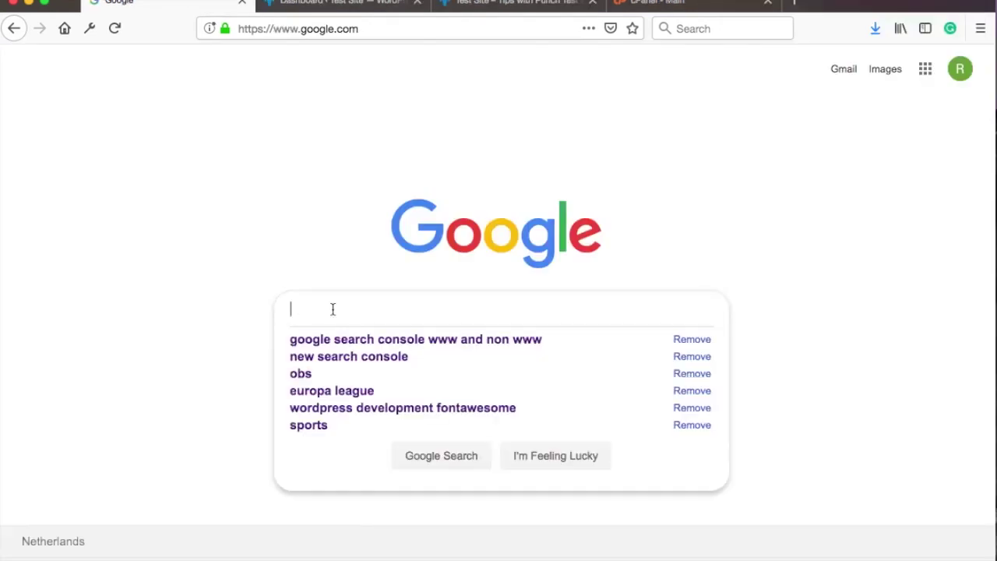
type("search console")
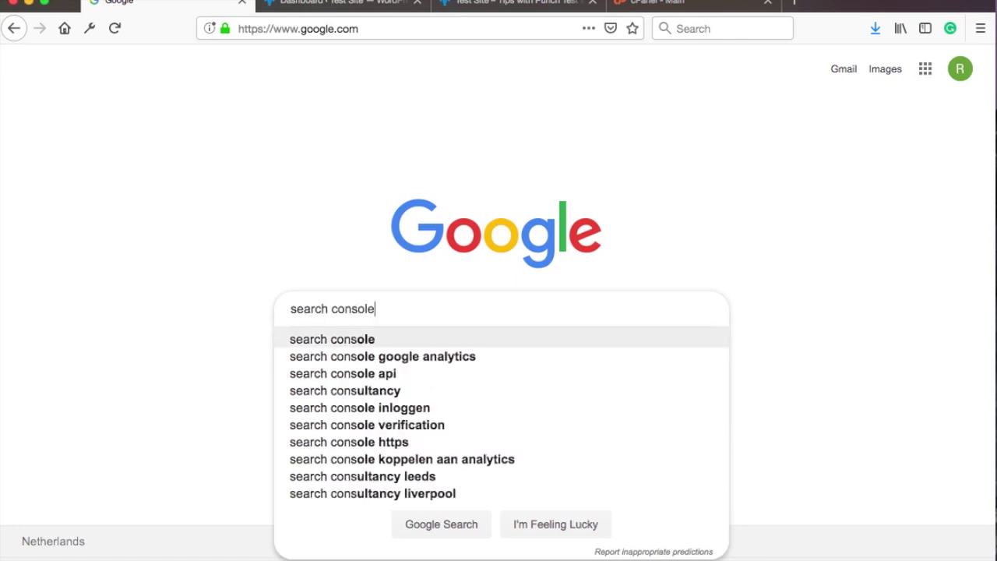
key("Return")
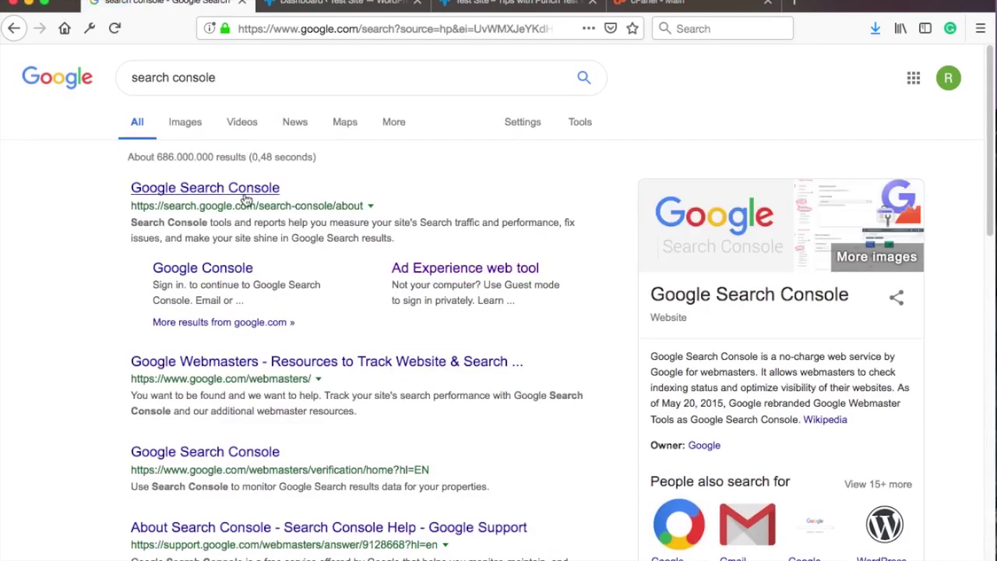
left_click(243, 193)
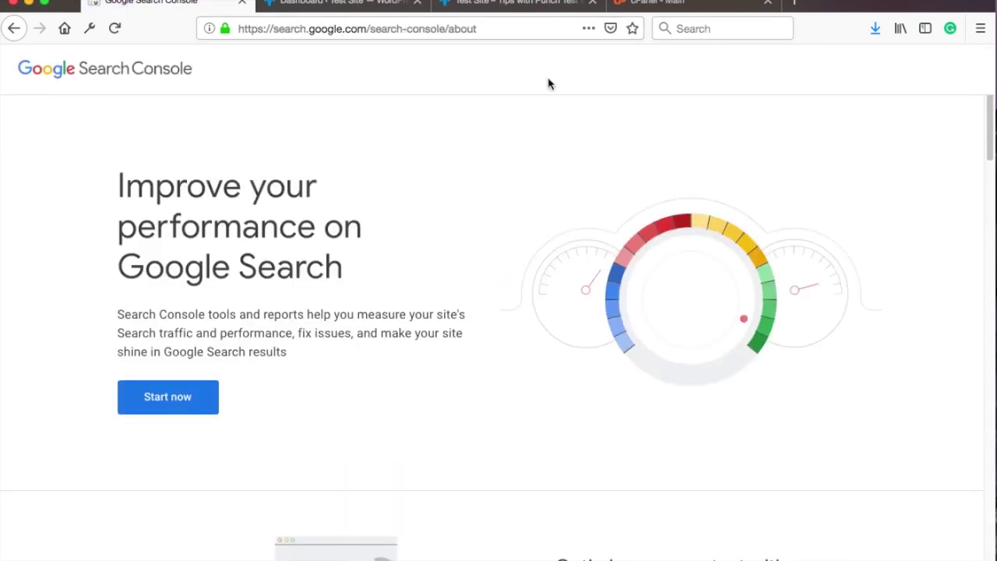
Start Search Console, then load the new Search Console Overview in the private browsing window
left_click(185, 395)
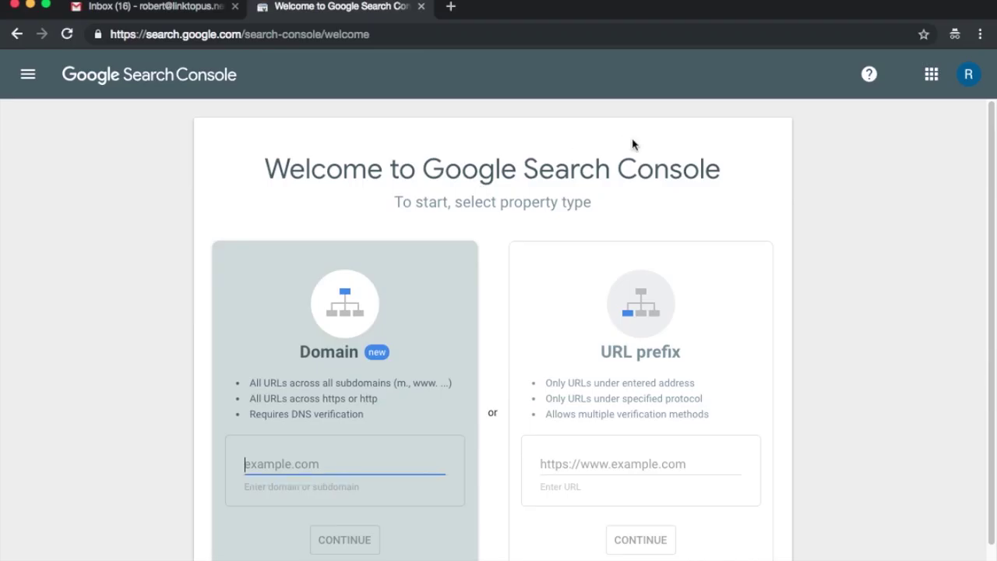
scroll(615, 155, "down", 1)
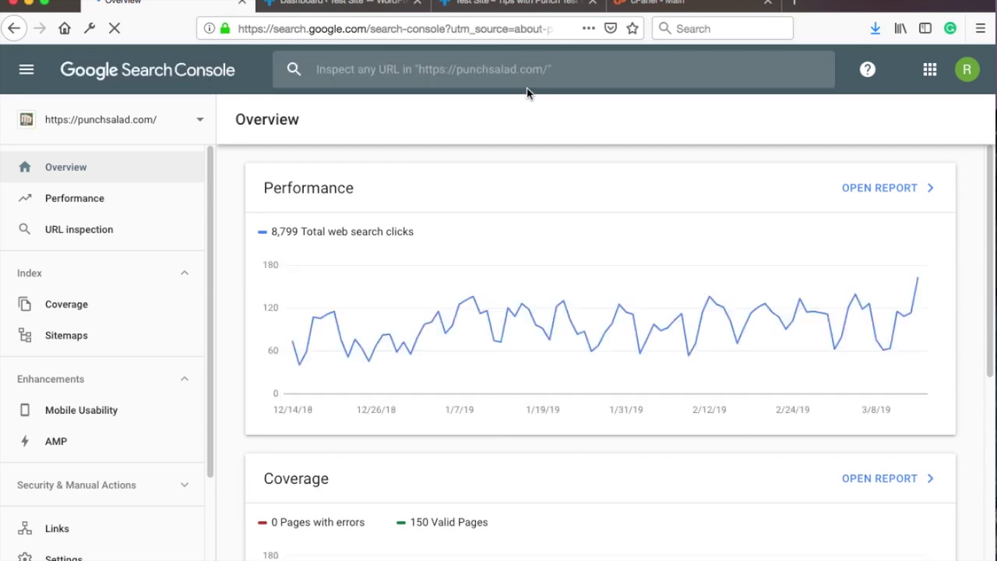
mouse_move(667, 554)
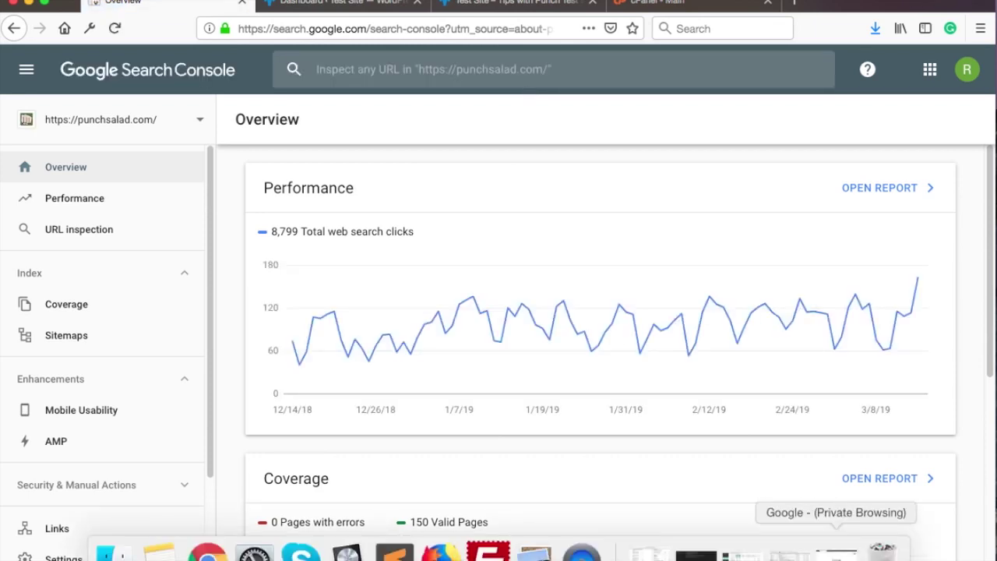
left_click(836, 554)
double_click(408, 29)
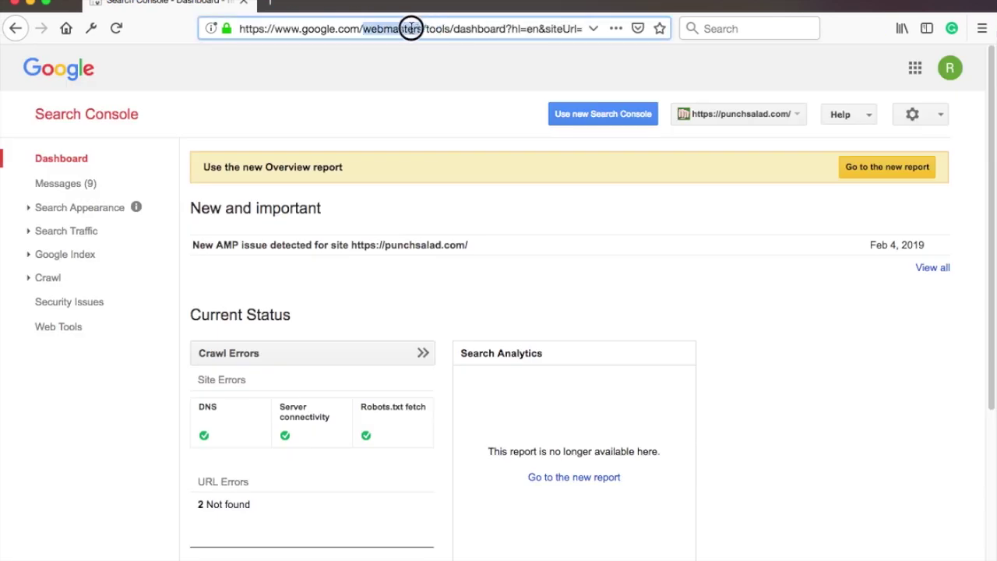
left_click(441, 85)
left_click(587, 120)
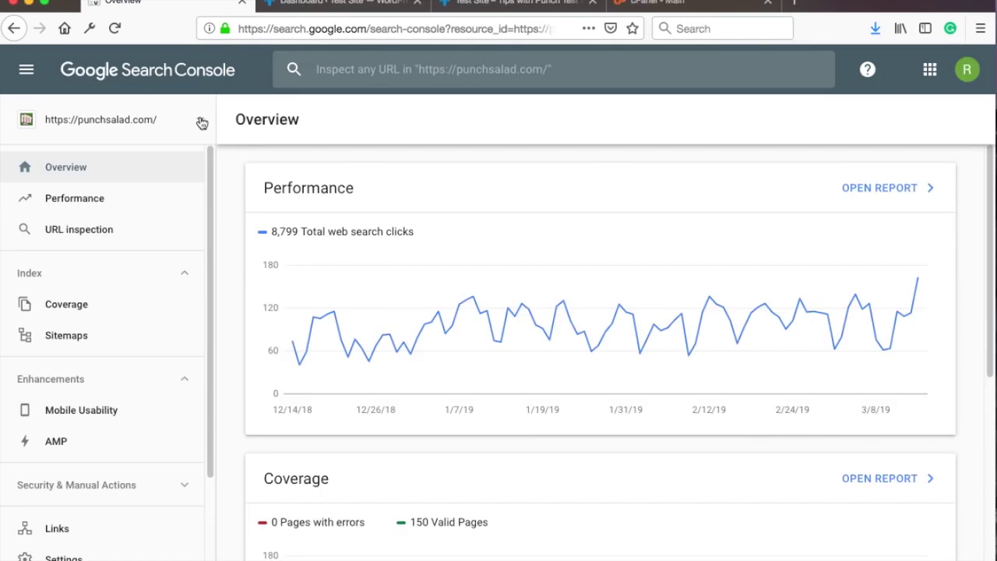
left_click(201, 122)
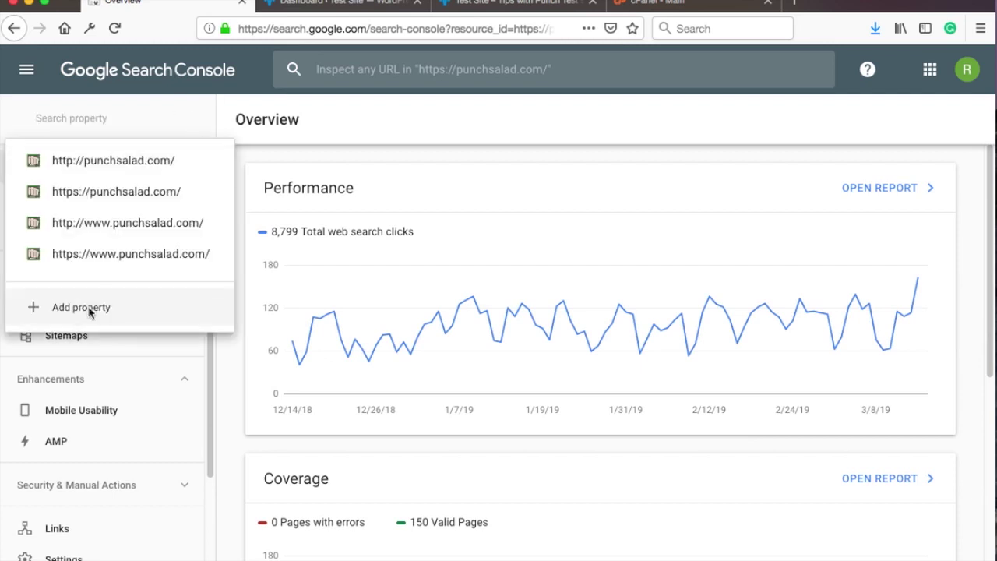
left_click(88, 307)
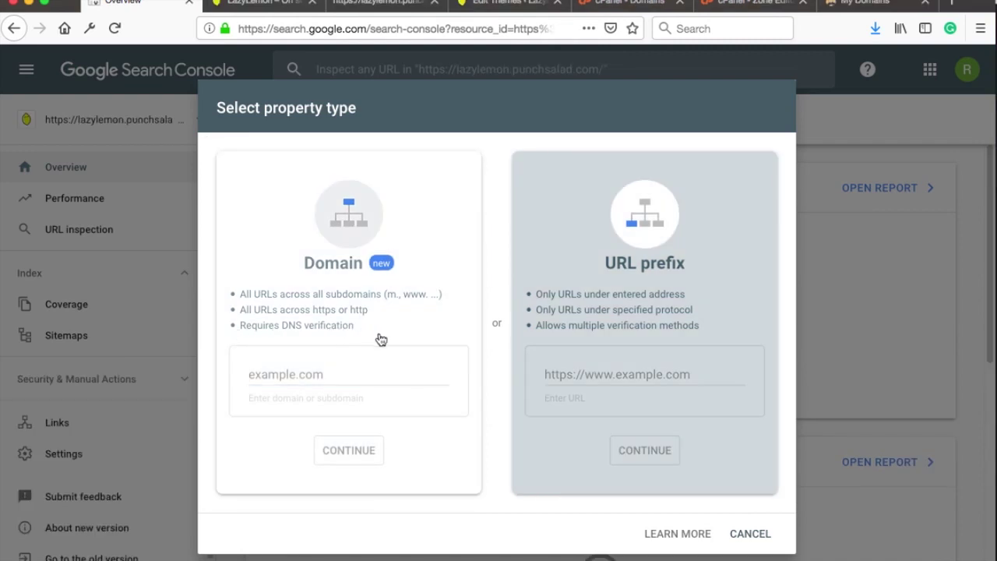
left_click(737, 381)
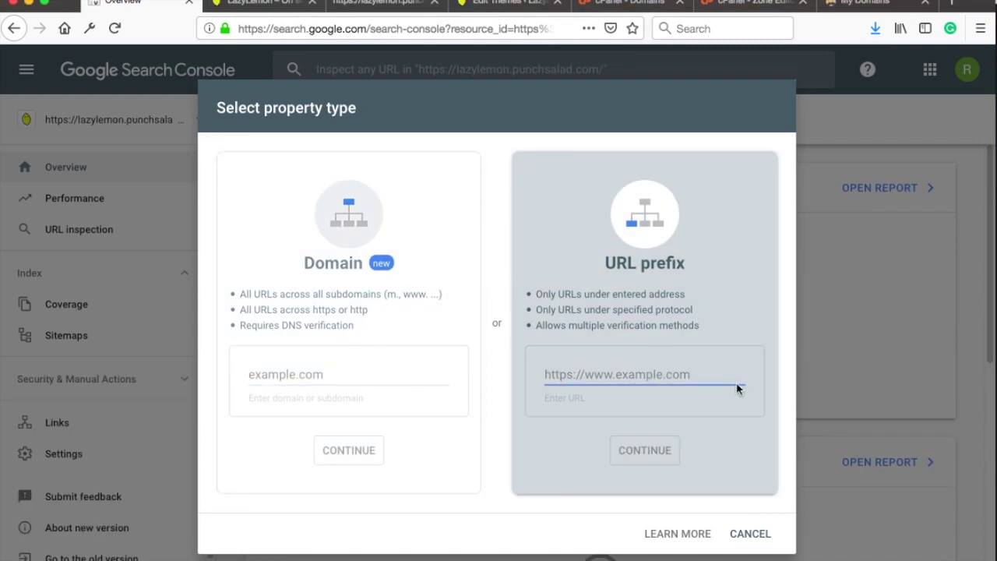
type("https:")
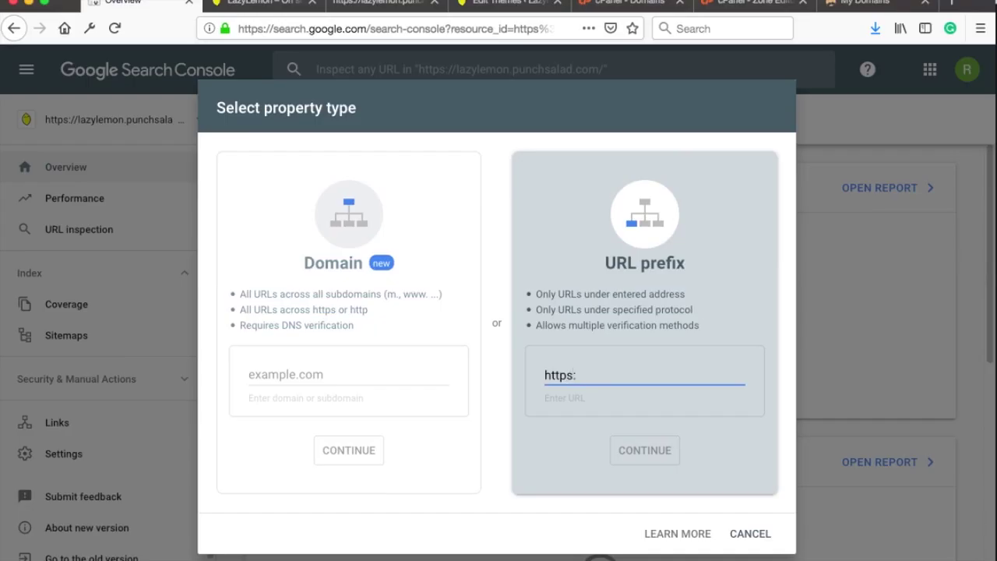
type("//")
left_click(574, 376)
key("BackSpace")
left_click(591, 375)
type("busin")
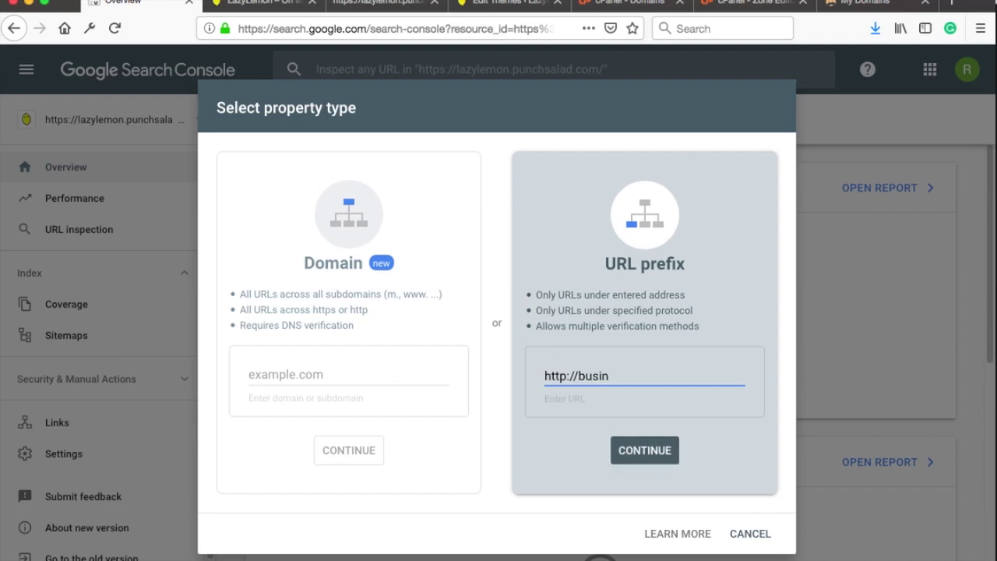
type("ess.punchsalad.com")
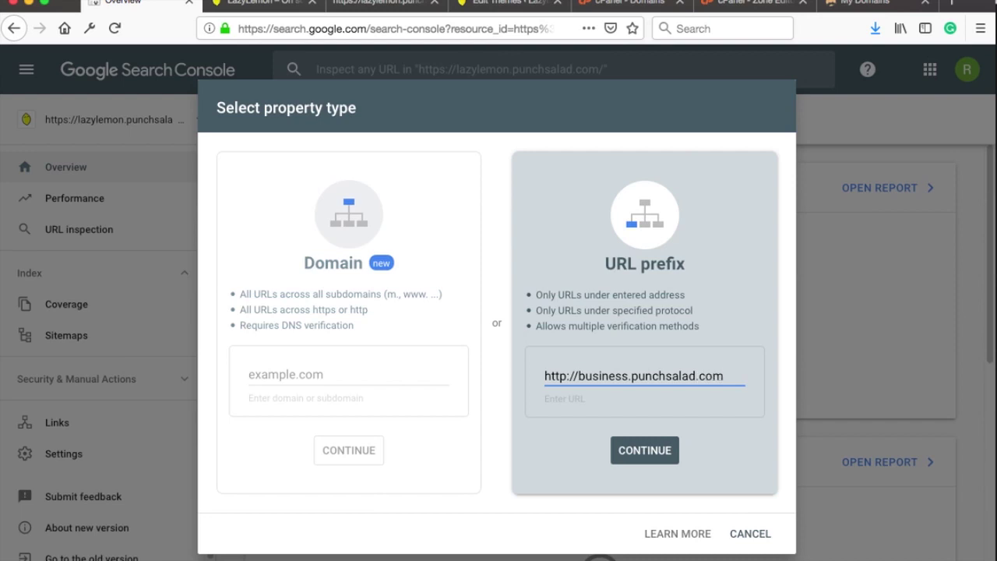
left_click(636, 449)
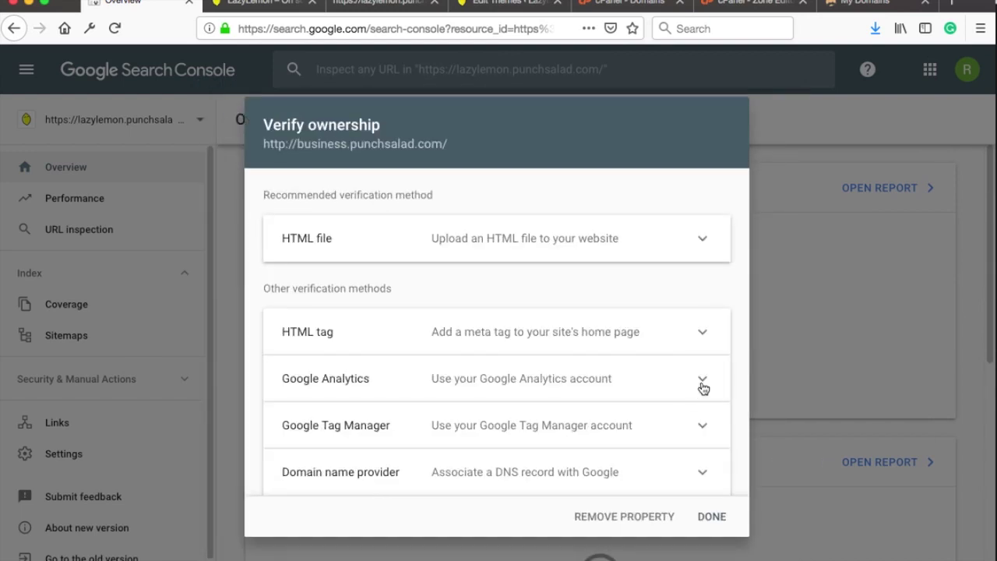
Look through the Google Analytics and Tag Manager methods, then expand the HTML file method
left_click(703, 387)
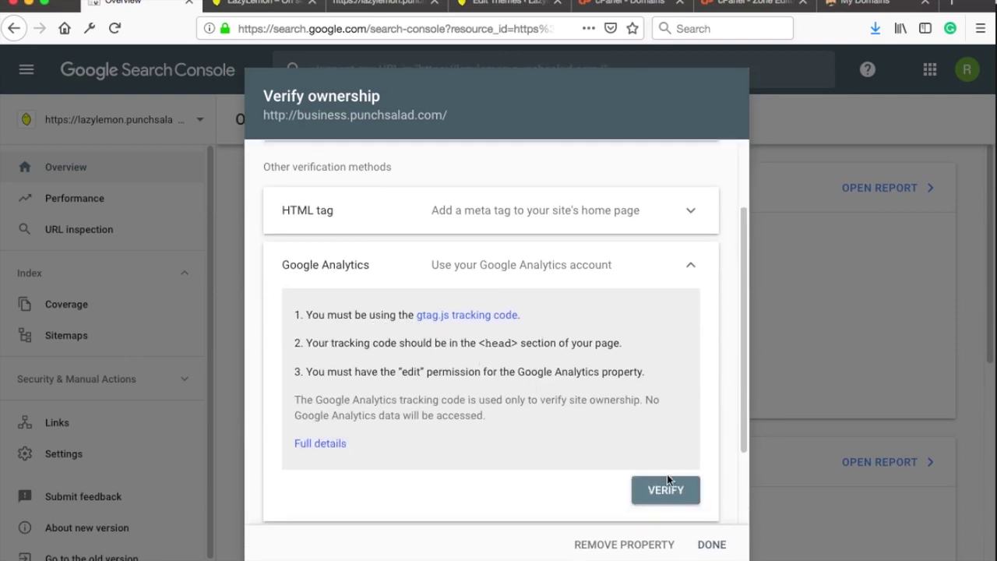
left_click(689, 267)
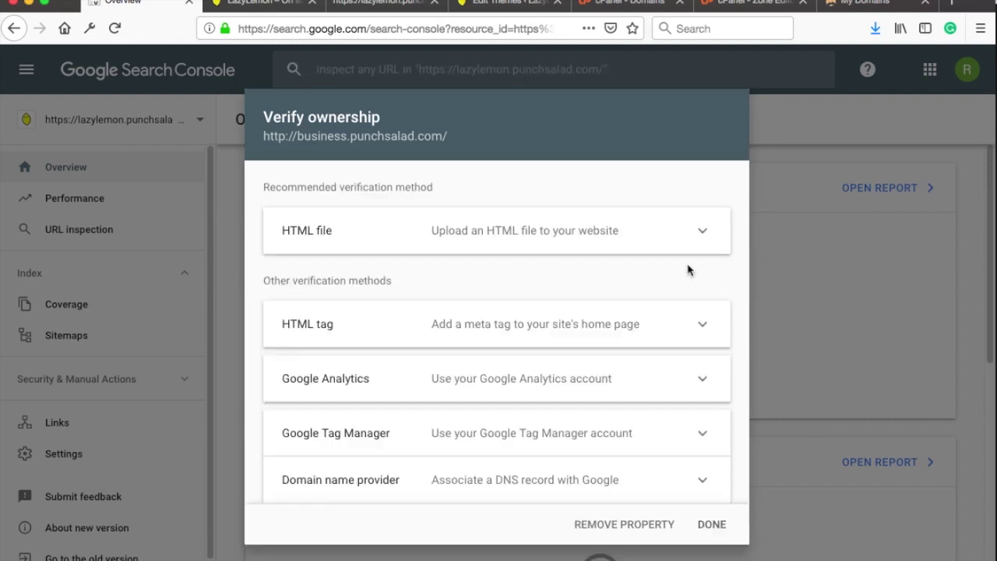
left_click(699, 432)
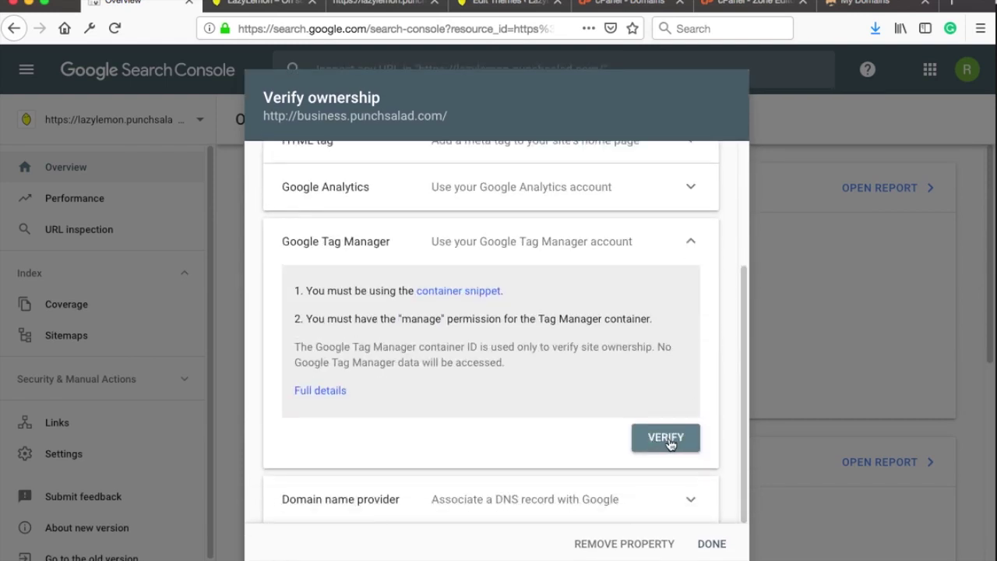
left_click(691, 241)
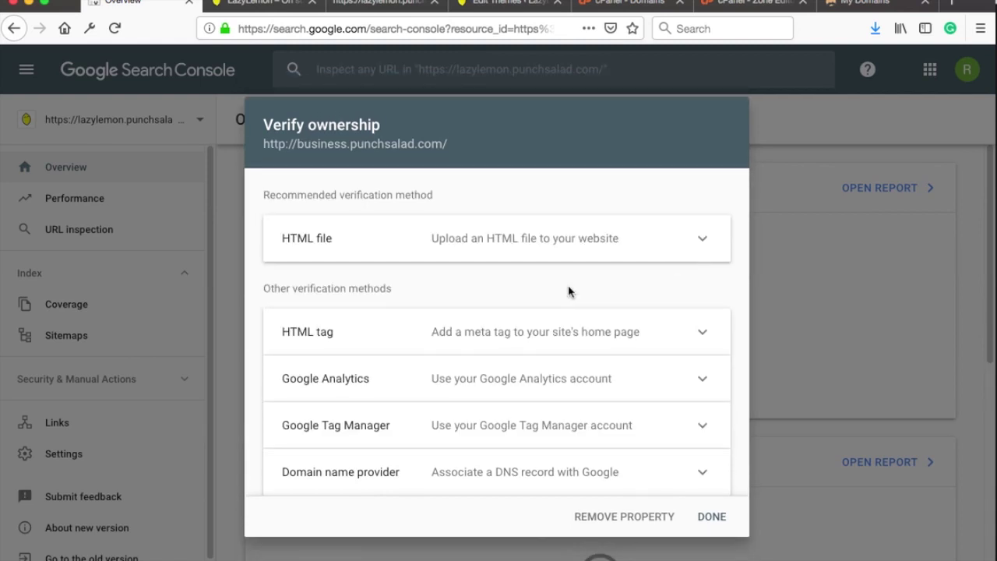
left_click(610, 237)
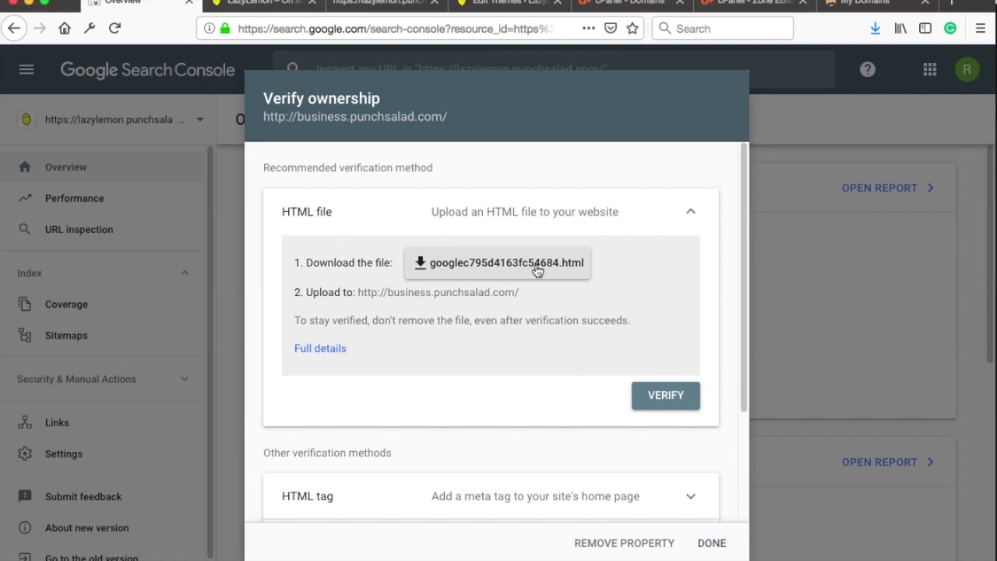
Save googlec795d4163fc54684.html to disk and highlight the upload and stay-verified instructions
left_click(421, 262)
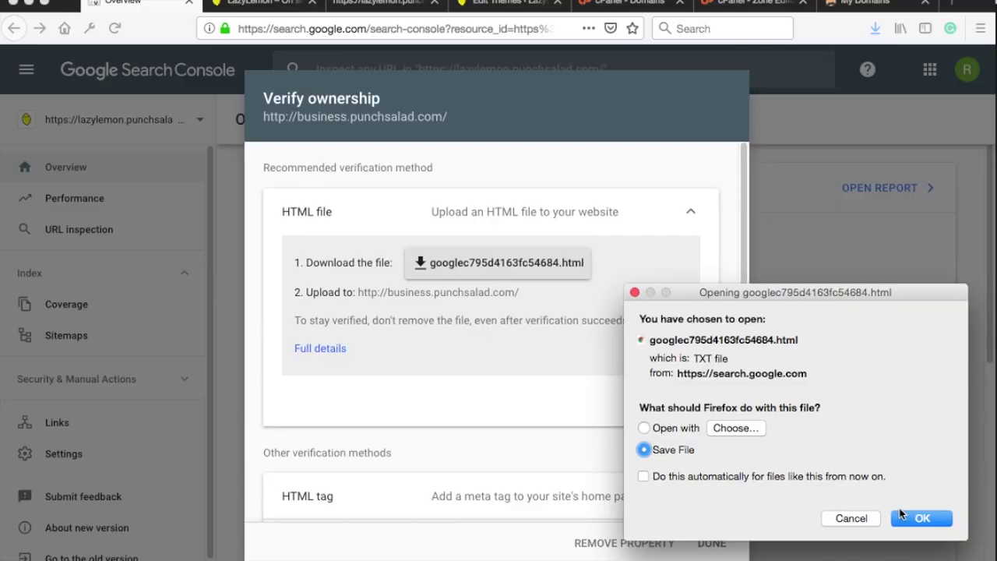
left_click(909, 518)
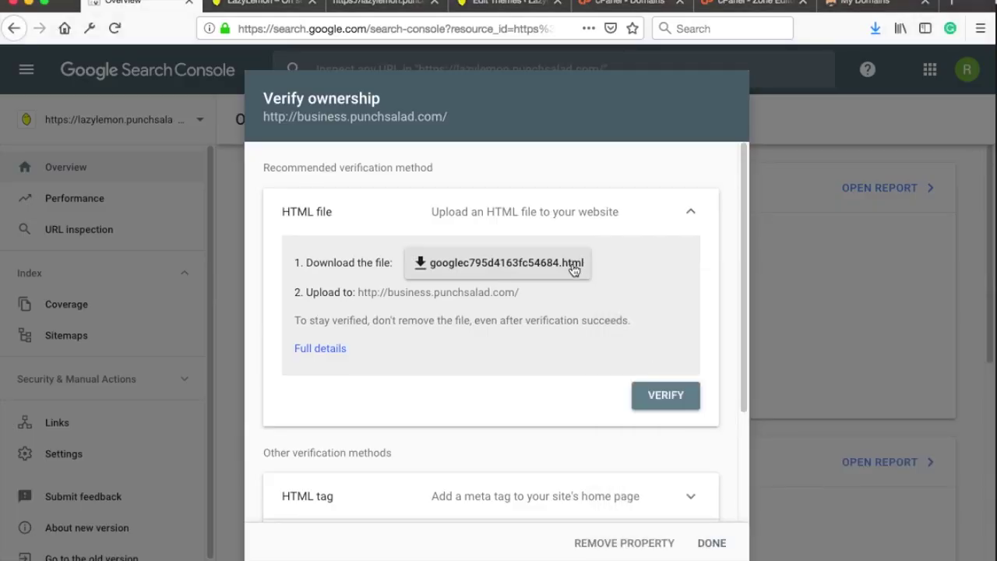
left_click_drag(306, 292, 538, 304)
left_click(537, 300)
left_click_drag(296, 320, 678, 327)
left_click(678, 327)
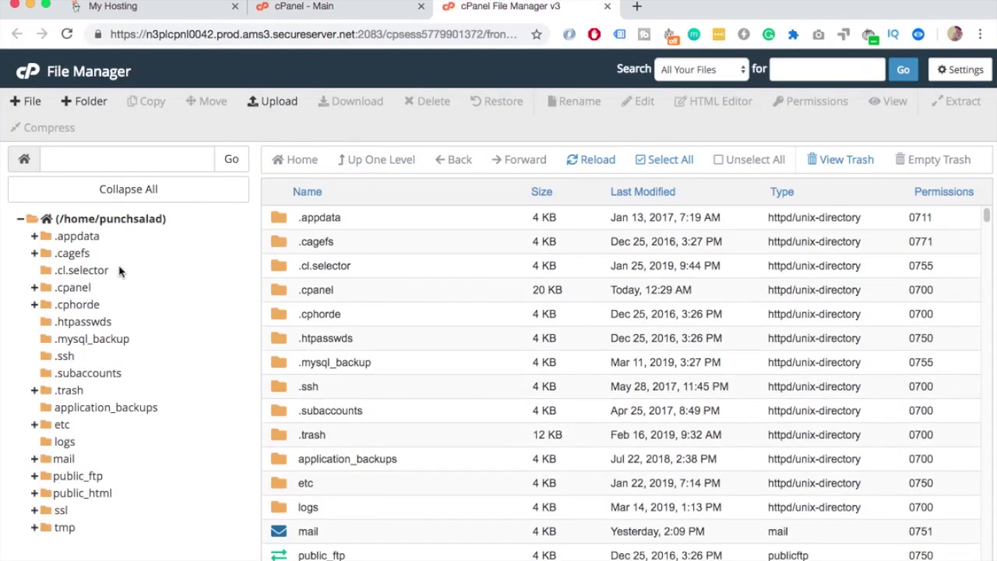
Navigate to public_html in File Manager and select the business folder
left_click(93, 493)
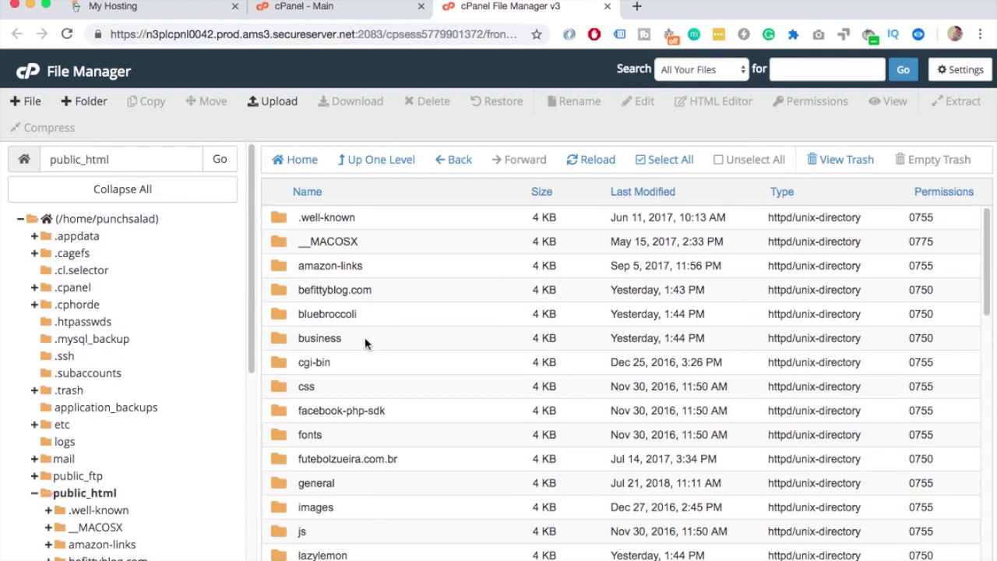
double_click(366, 342)
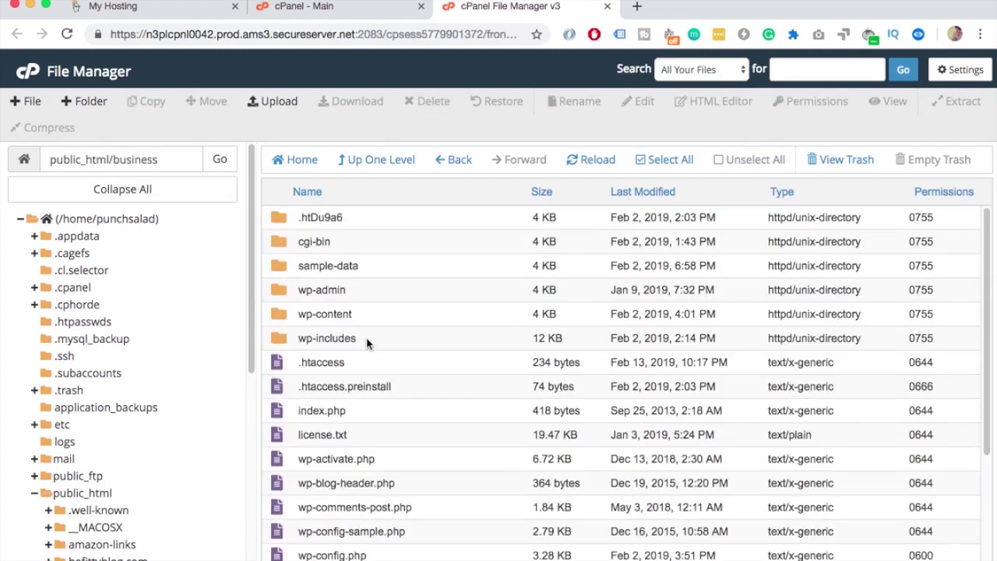
left_click(381, 162)
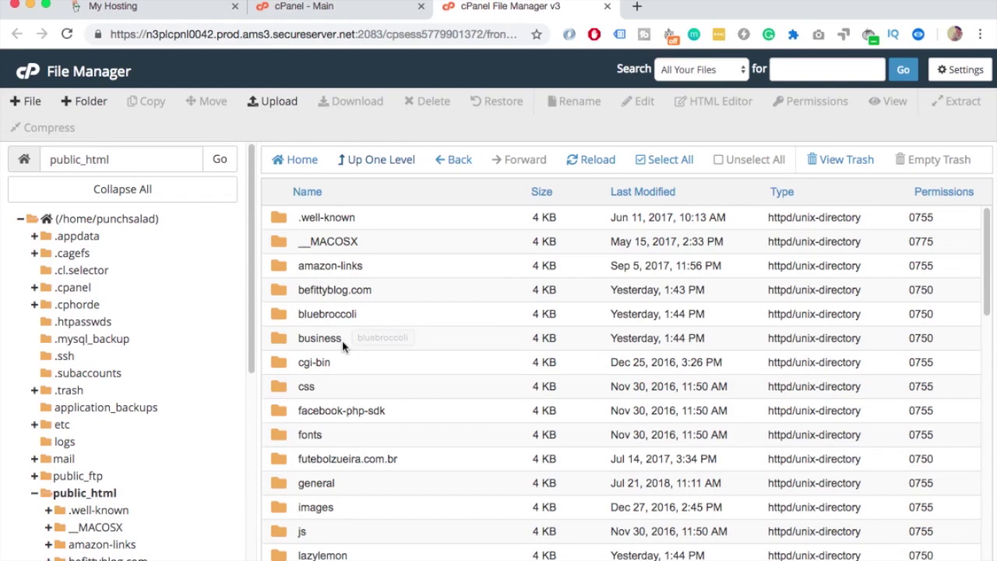
left_click(363, 344)
Upload googlec795d4163fc54684.html from Downloads into public_html/business, then return to Search Console
double_click(363, 344)
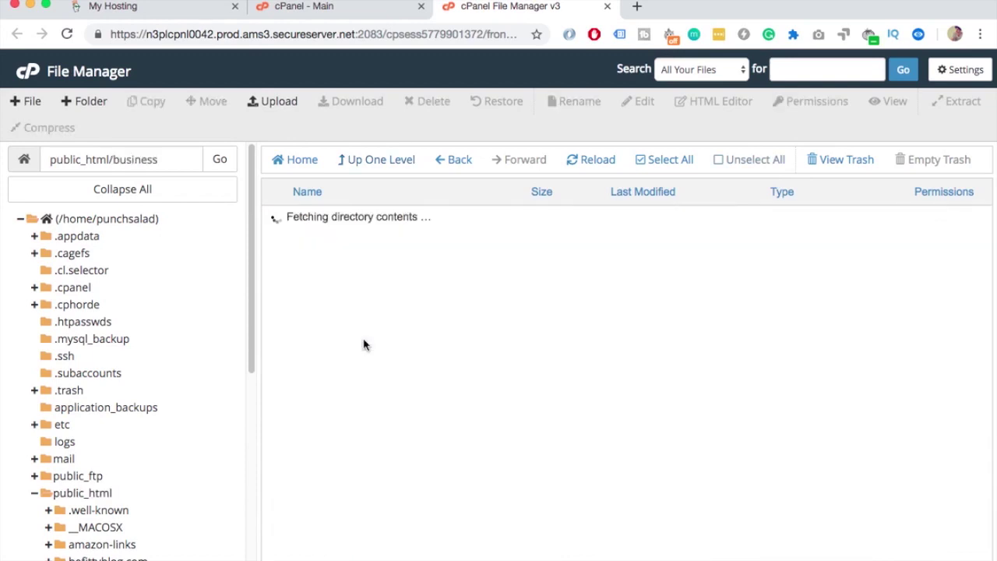
left_click(281, 104)
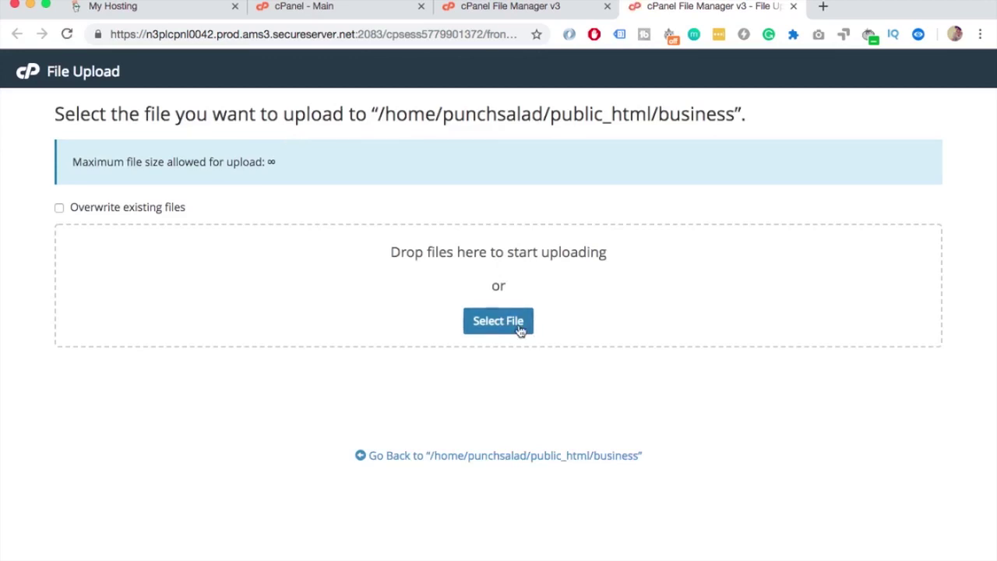
left_click(516, 322)
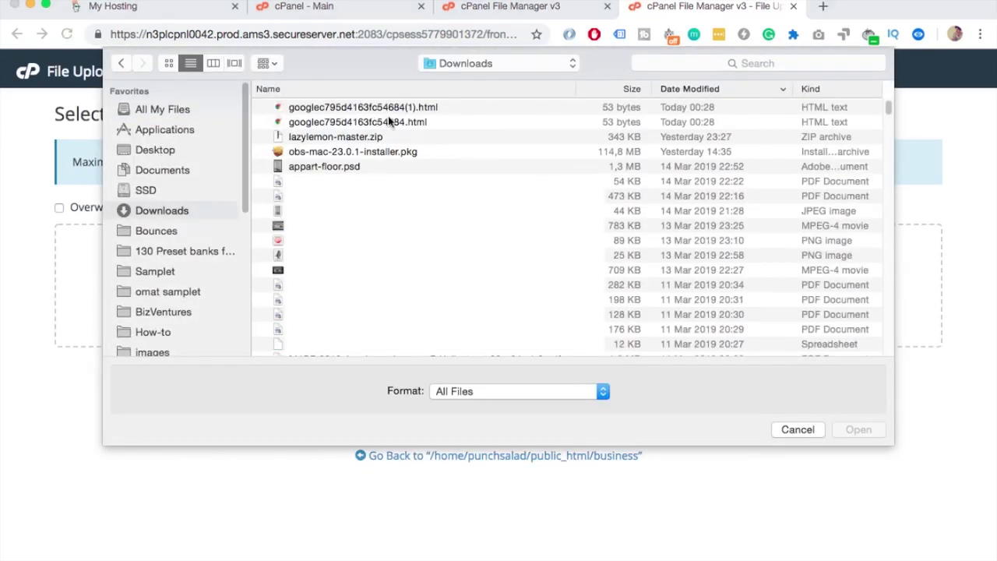
left_click(400, 123)
double_click(400, 125)
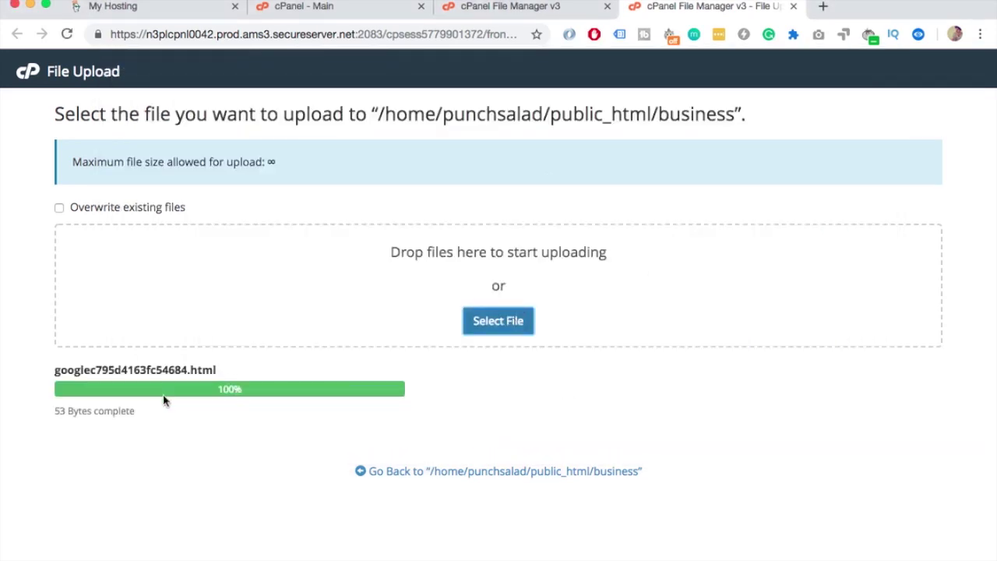
left_click(468, 473)
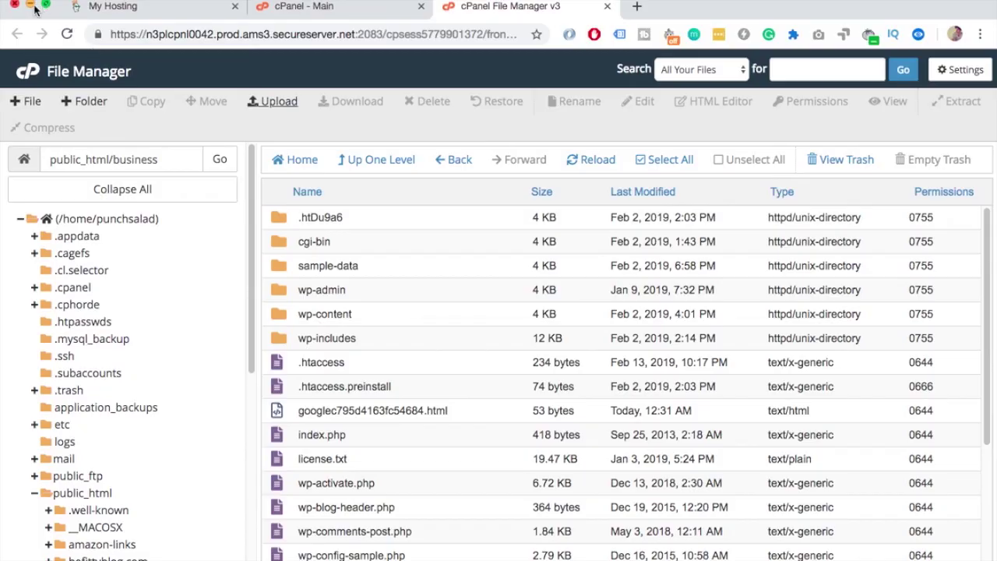
left_click(31, 5)
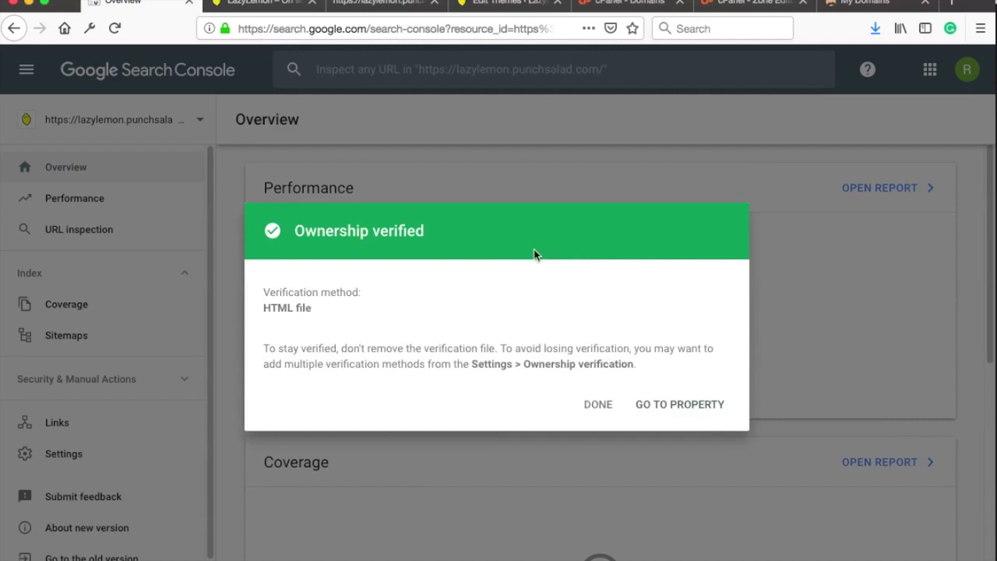
Go to the verified business.punchsalad.com property and bring up the property selector
left_click(699, 404)
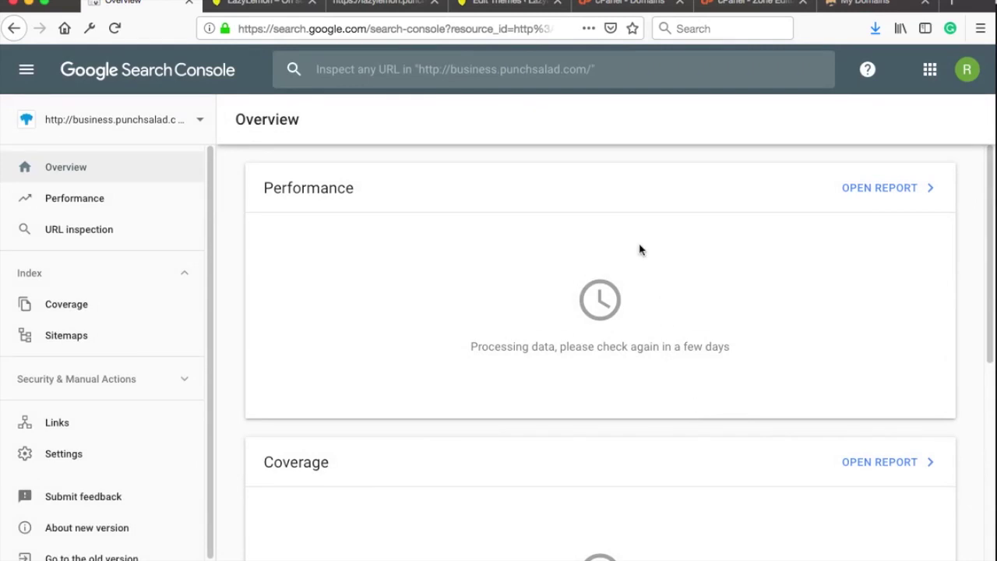
scroll(640, 247, "down", 1)
left_click(195, 119)
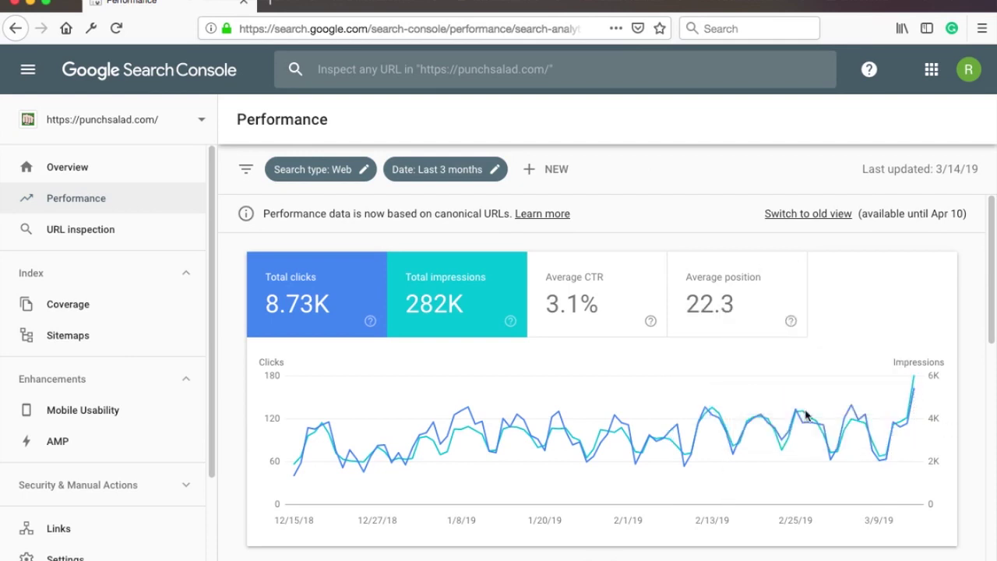
Scroll through the punchsalad.com top queries, led by 'free ssl certificate godaddy', then go to Sitemaps
scroll(692, 399, "down", 3)
scroll(680, 376, "down", 4)
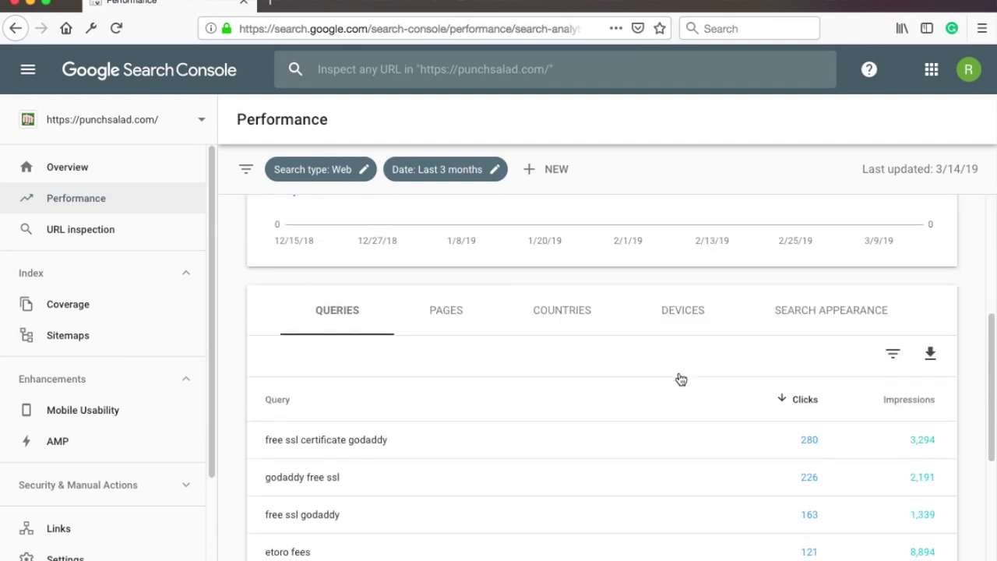
scroll(679, 376, "down", 2)
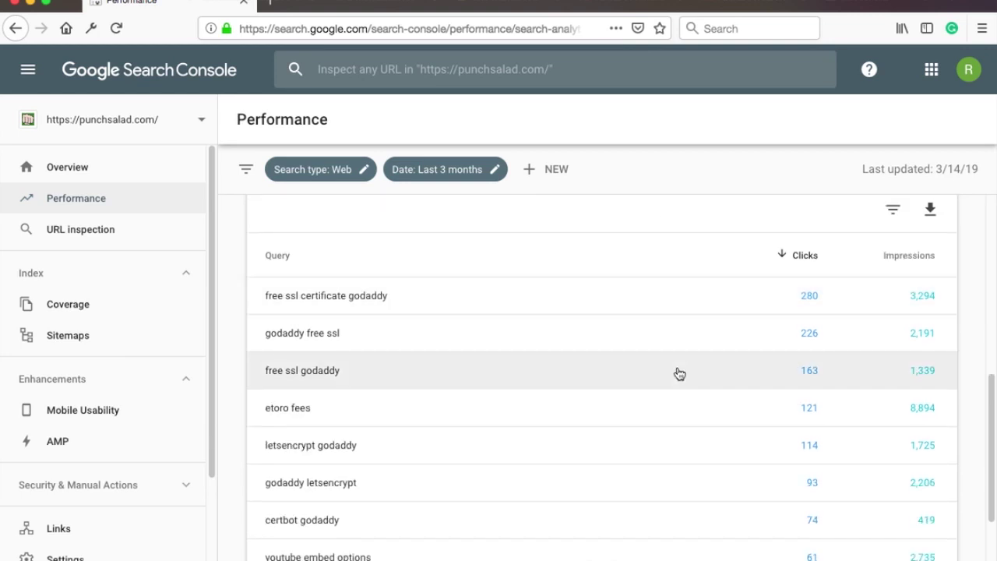
scroll(679, 373, "down", 3)
scroll(680, 371, "down", 1)
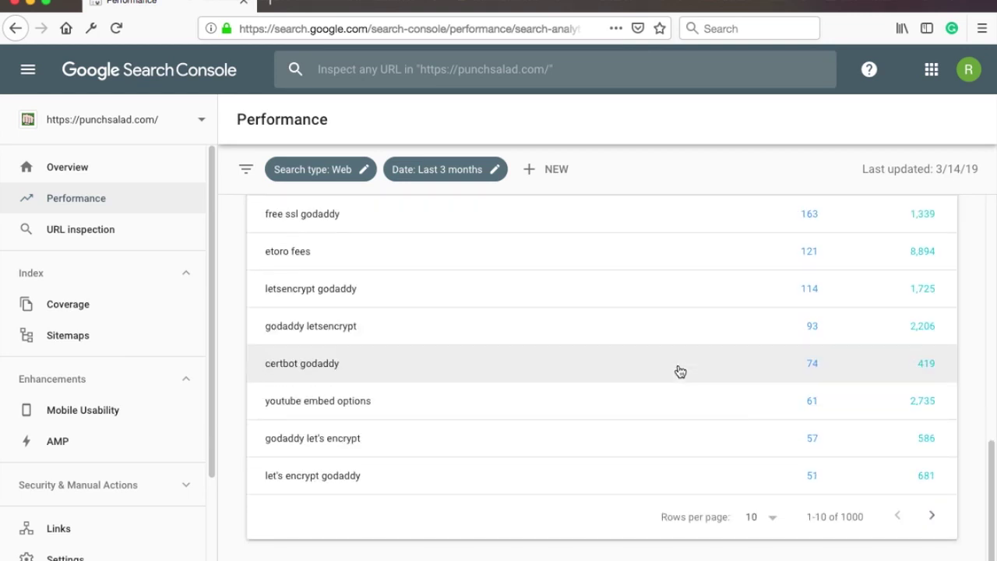
left_click(76, 320)
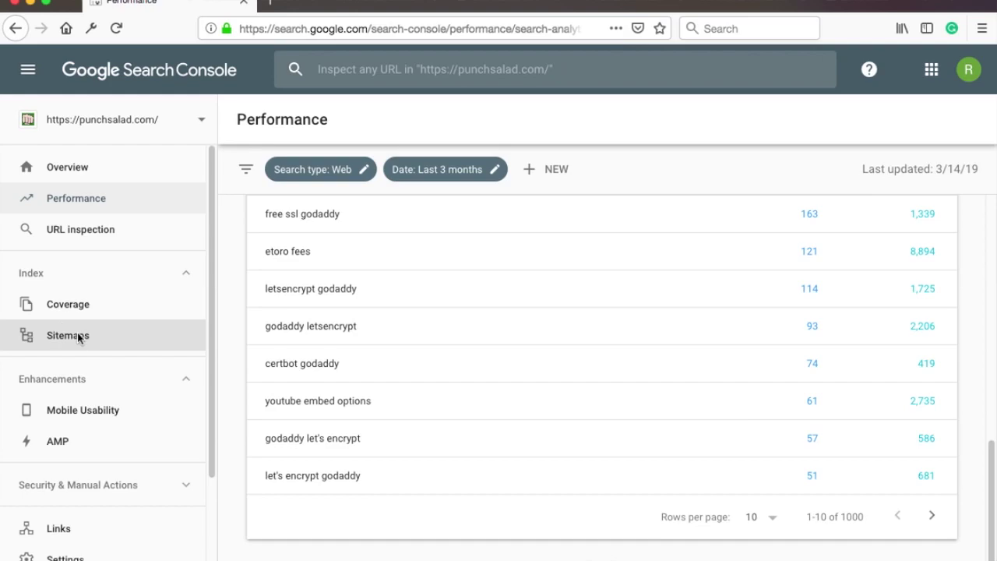